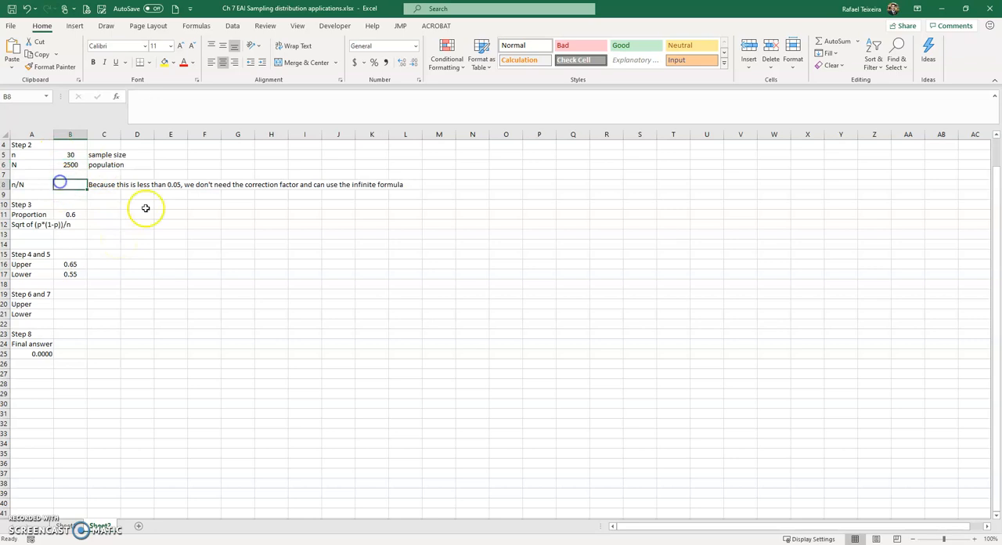
# - Check the Step 1 slide in PowerPoint, and enter =30*0.6 in cell B2 of the Excel sheet to calculate np
pyautogui.click(37, 186)
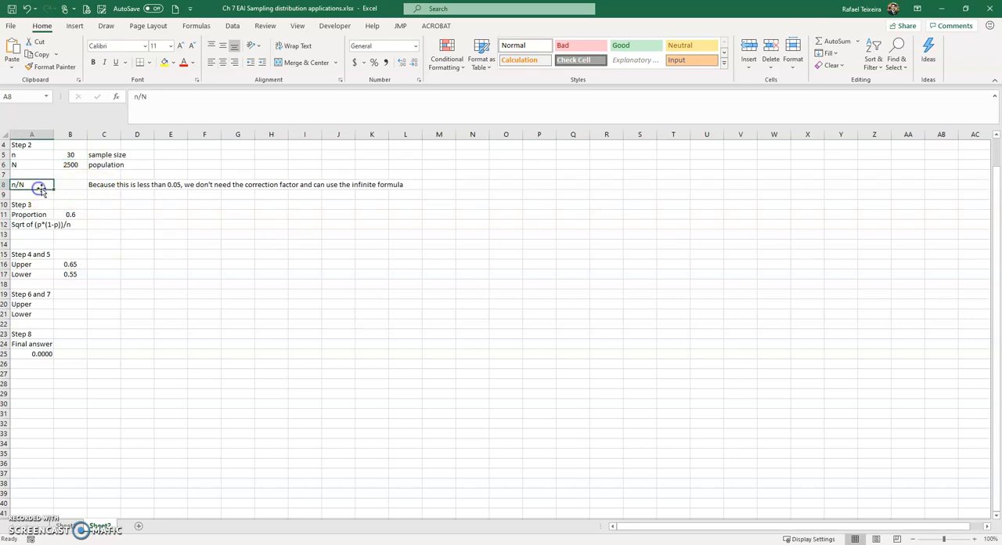
pyautogui.hotkey('alt', 'Tab')
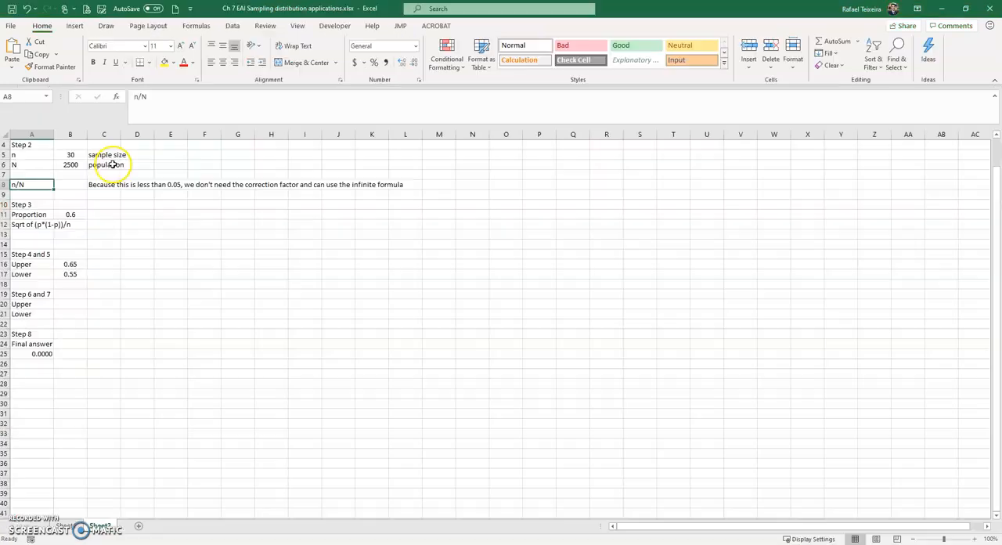
pyautogui.hotkey('alt', 'Tab')
pyautogui.click(69, 153)
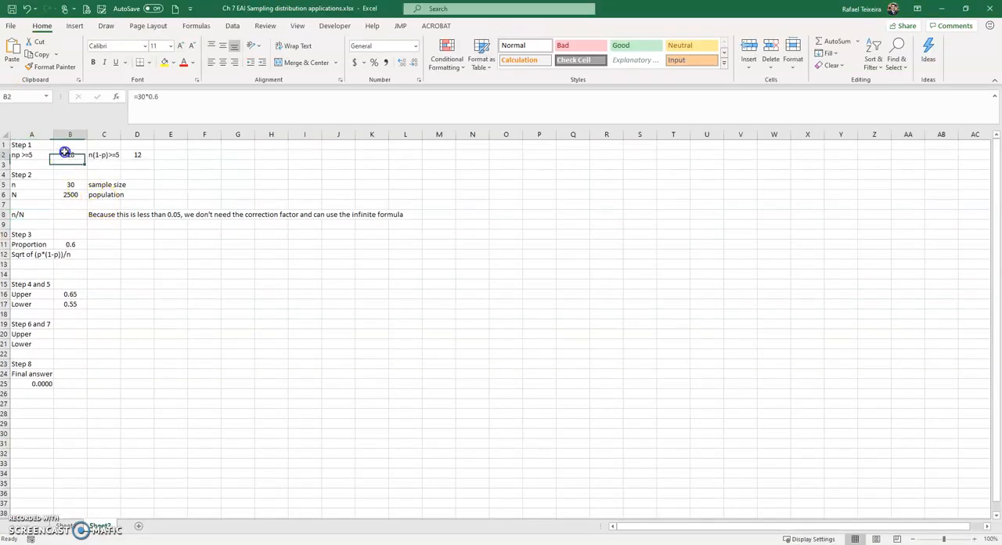
pyautogui.write('=')
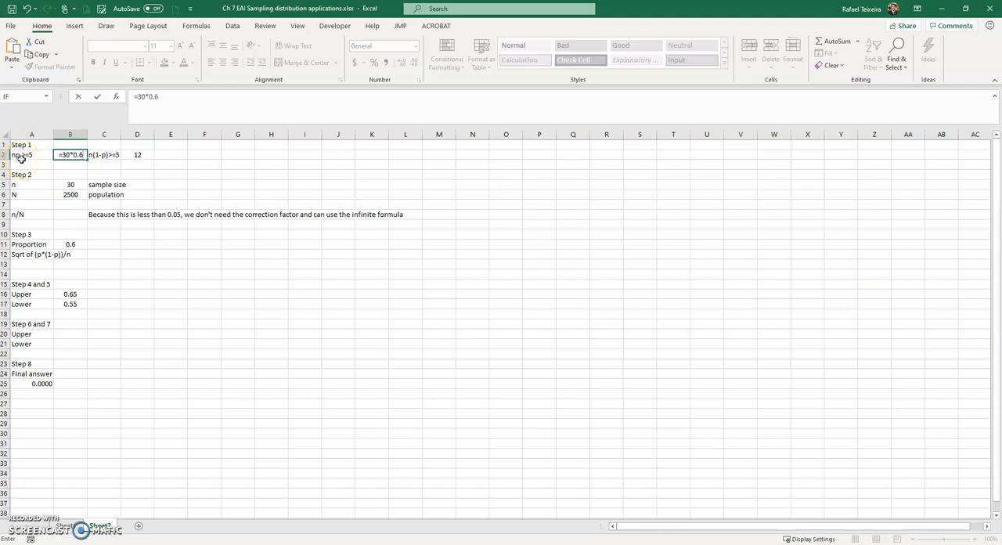
pyautogui.press('Return')
# - Replace the content of cell D2 with =30*(1-0.6) to calculate n(1-p)
pyautogui.press('Up')
pyautogui.press('Right')
pyautogui.press('Right')
pyautogui.press('Right')
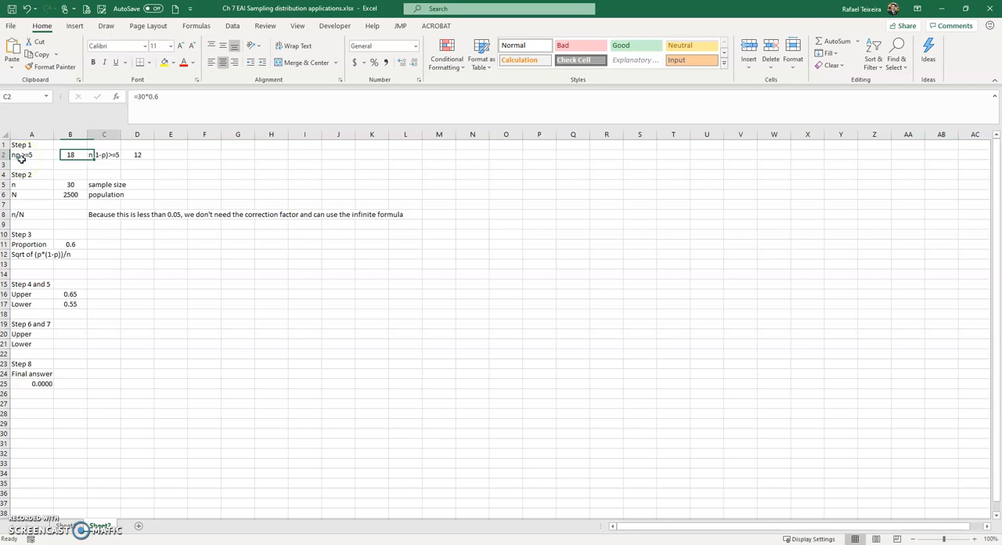
pyautogui.press('Left')
pyautogui.press('Delete')
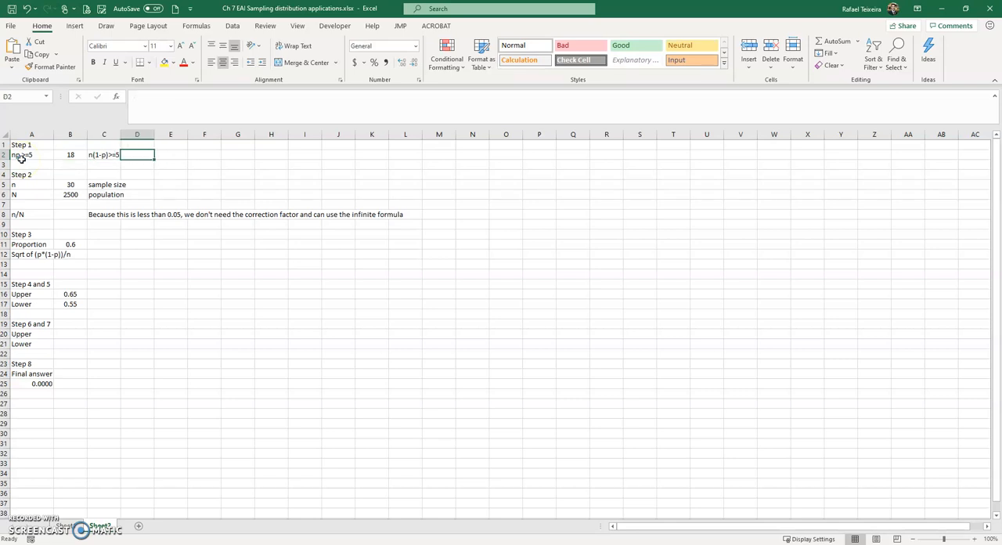
pyautogui.write('=30*(1-')
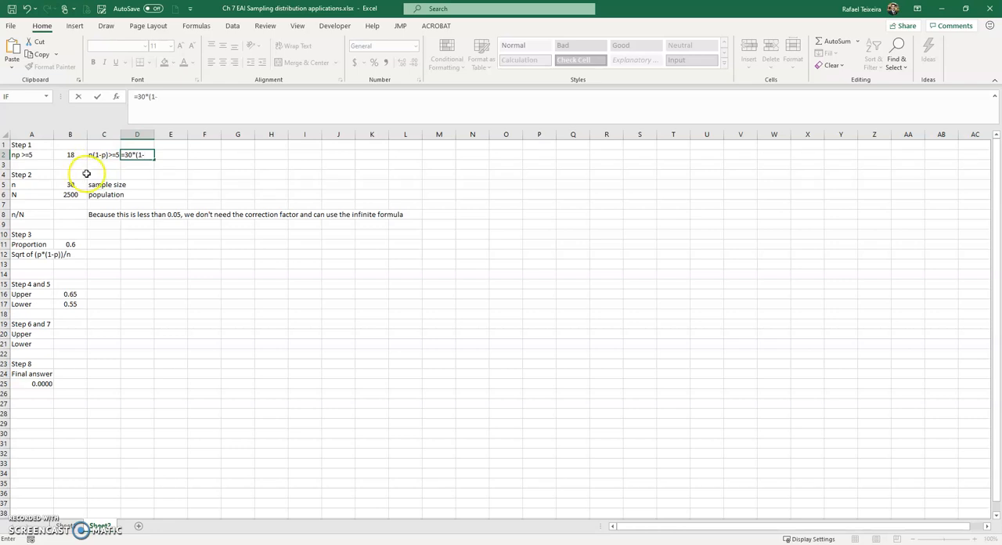
pyautogui.write('0.6')
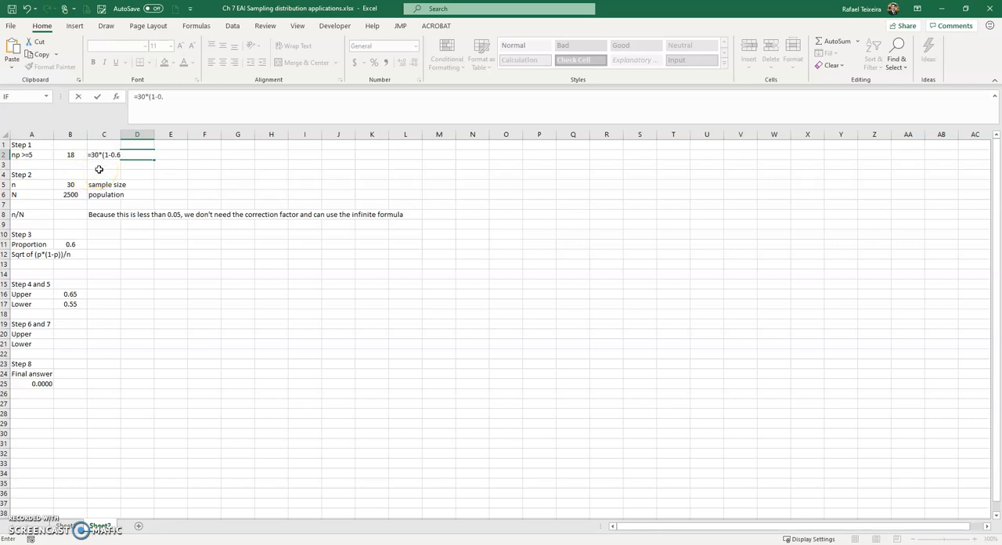
pyautogui.write(')')
pyautogui.press('Return')
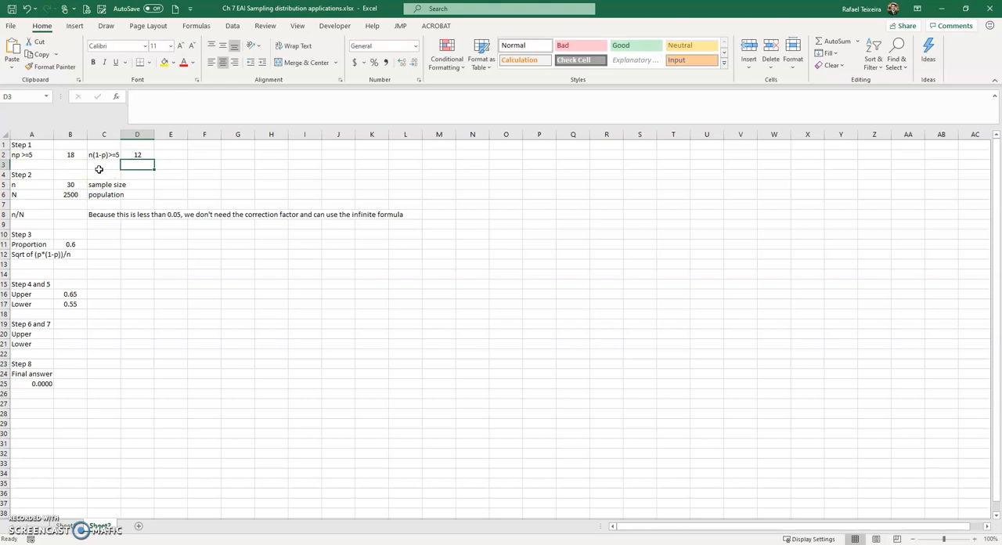
pyautogui.press('Up')
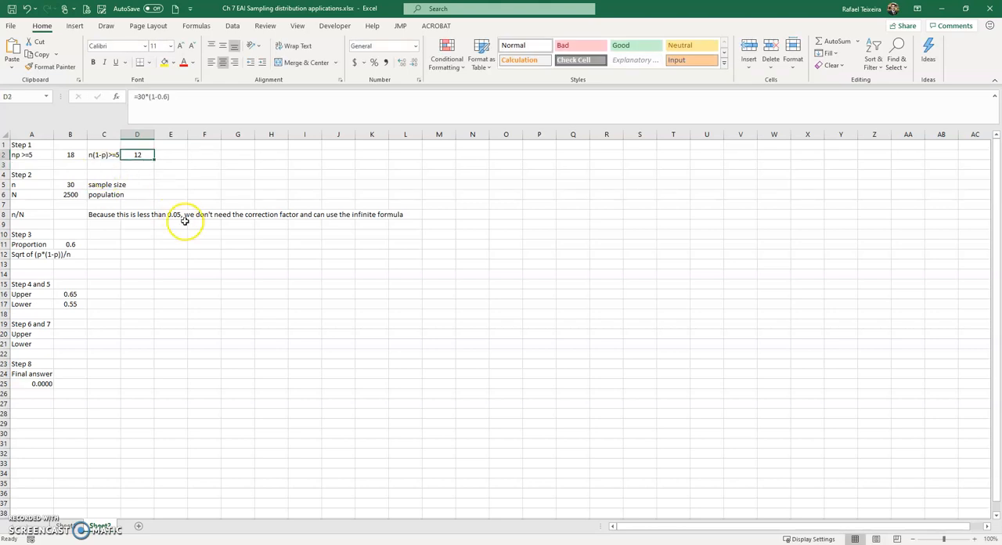
# - Compare the np and n(1-p) conditions on the PowerPoint Step 1 slide with the Step 1 results in the Excel sheet
pyautogui.hotkey('alt', 'Tab')
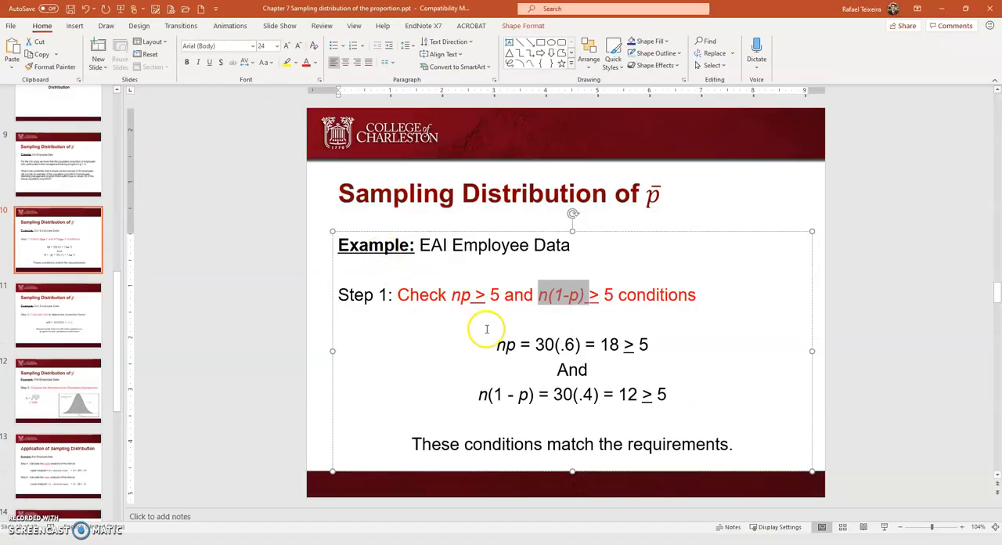
pyautogui.moveTo(485, 347); pyautogui.dragTo(664, 340)
pyautogui.moveTo(480, 395); pyautogui.dragTo(663, 393)
pyautogui.moveTo(412, 444); pyautogui.dragTo(700, 444)
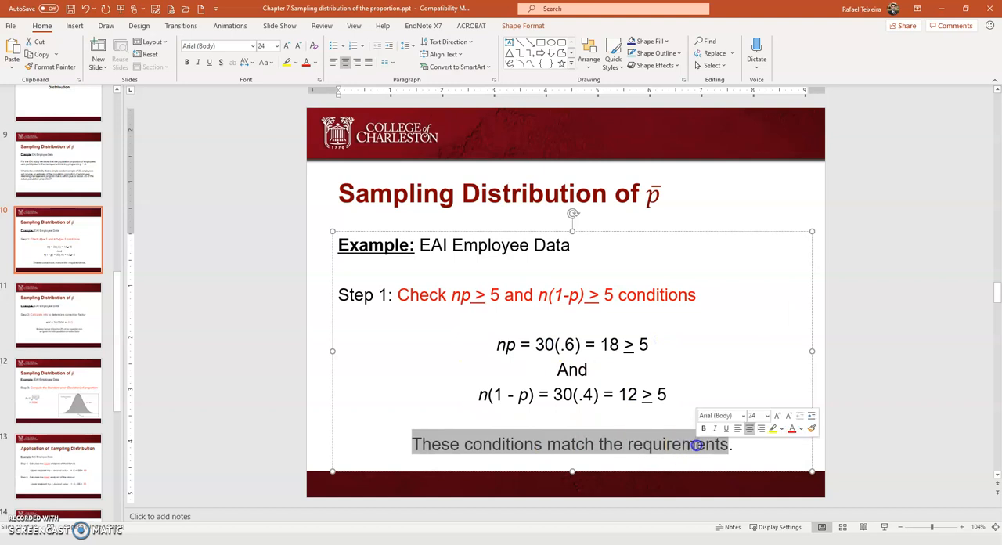
pyautogui.hotkey('alt', 'Tab')
pyautogui.click(66, 154)
pyautogui.click(134, 155)
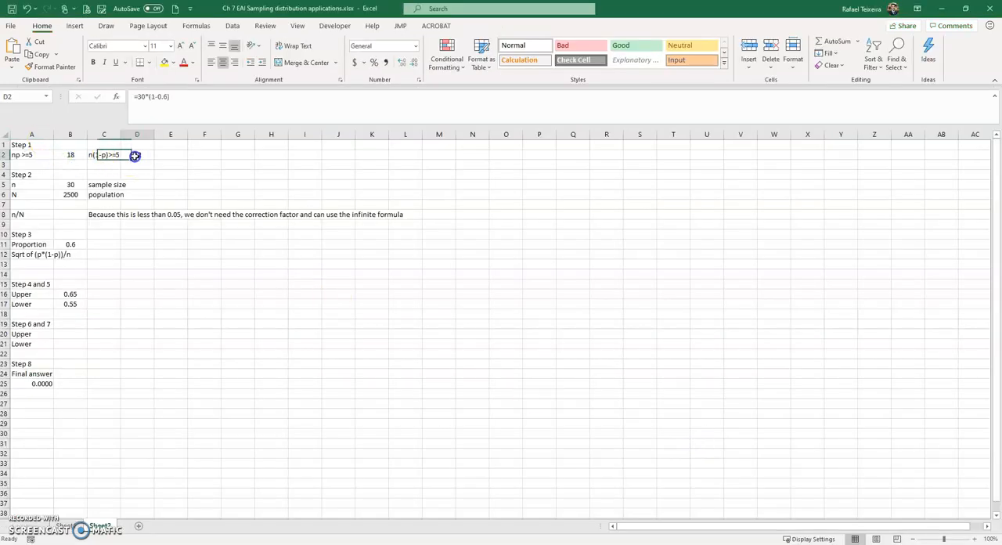
pyautogui.click(114, 155)
pyautogui.click(69, 156)
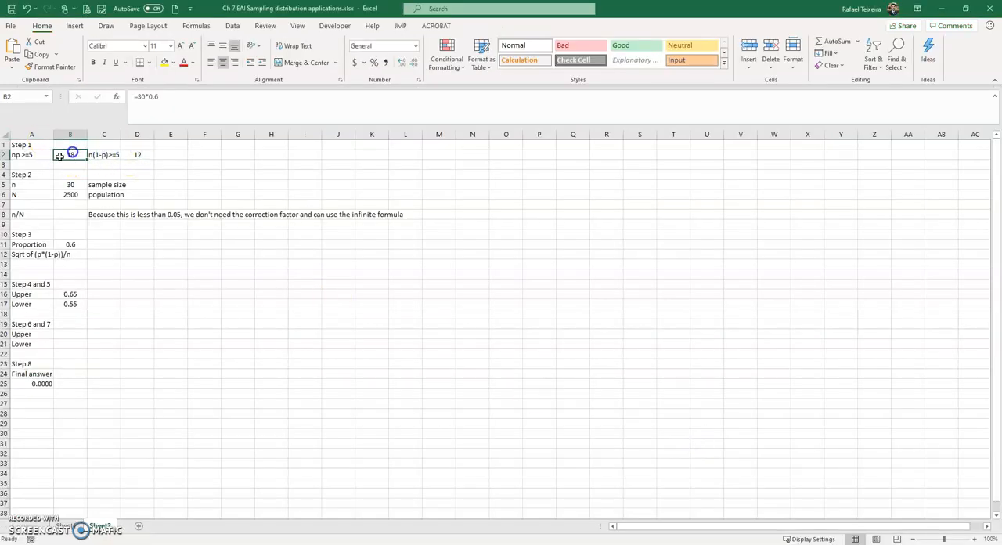
pyautogui.click(39, 157)
# - Switch to PowerPoint and review the Step 2 slide, highlighting n and N in the n/N ratio
pyautogui.hotkey('alt', 'Tab')
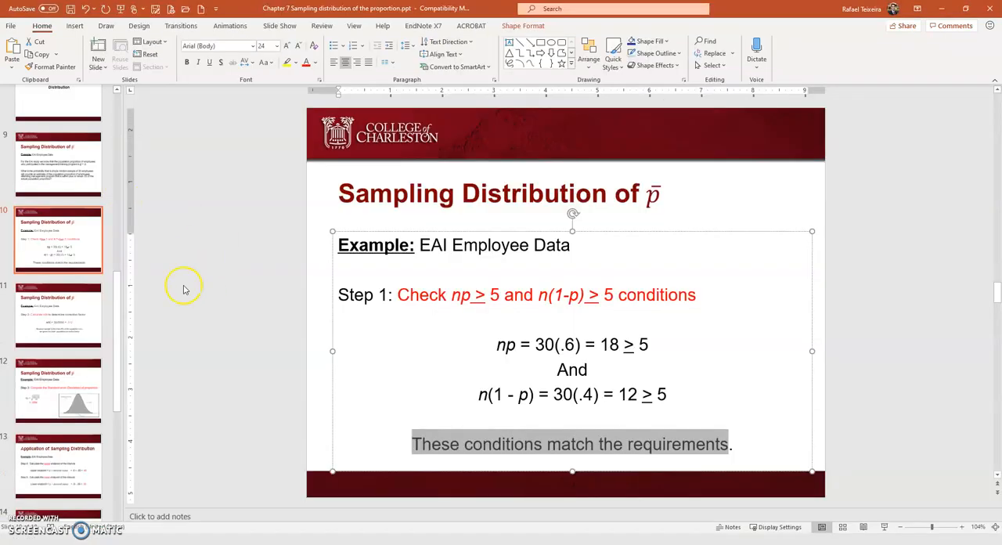
pyautogui.click(50, 338)
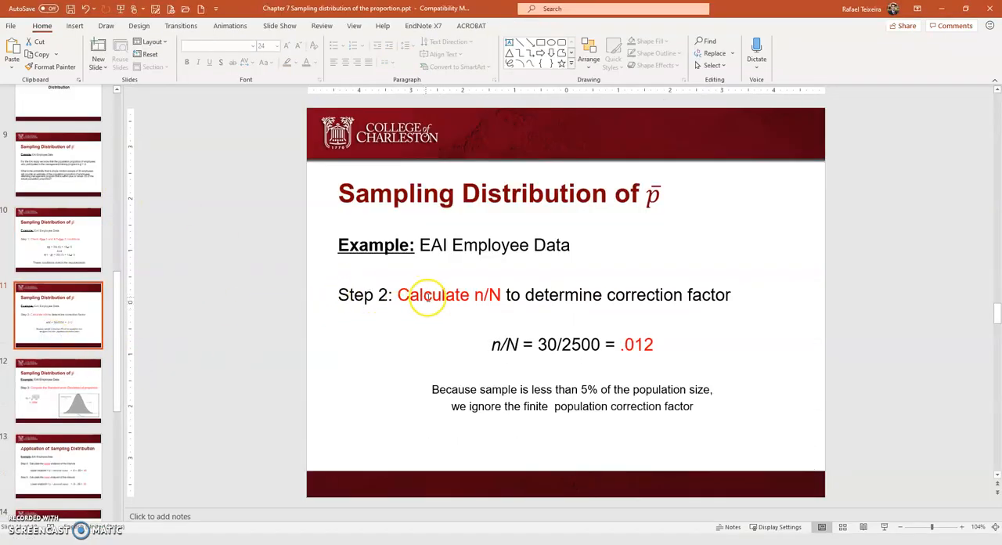
pyautogui.doubleClick(478, 295)
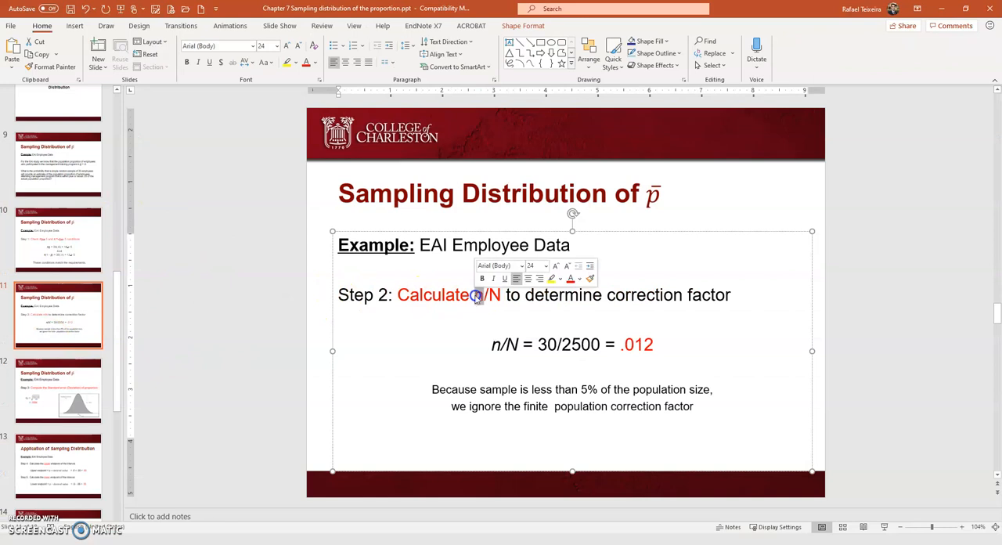
pyautogui.click(497, 295)
pyautogui.doubleClick(496, 295)
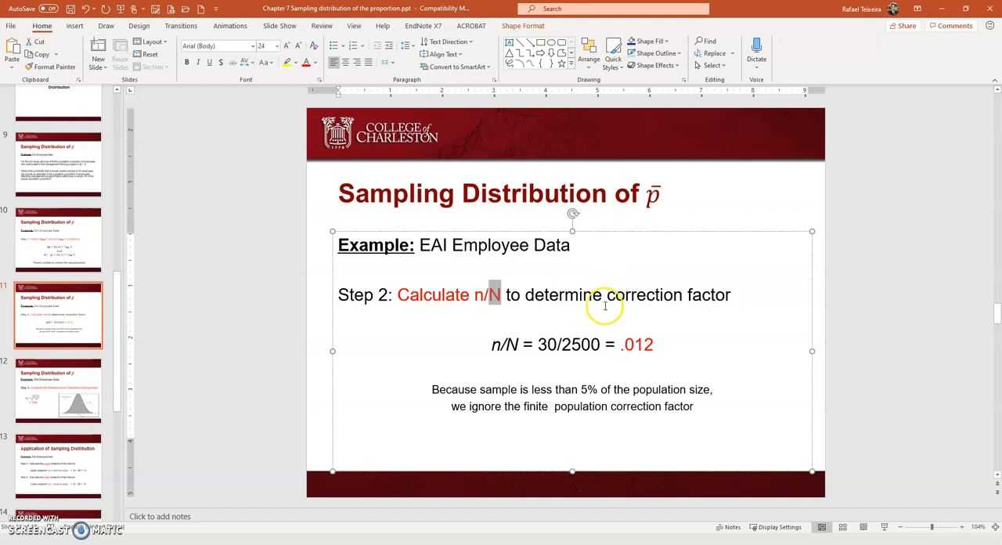
# - In the Excel sheet, enter =30/2500 in cell B8 for n/N and reduce its display to two decimal places
pyautogui.hotkey('alt', 'Tab')
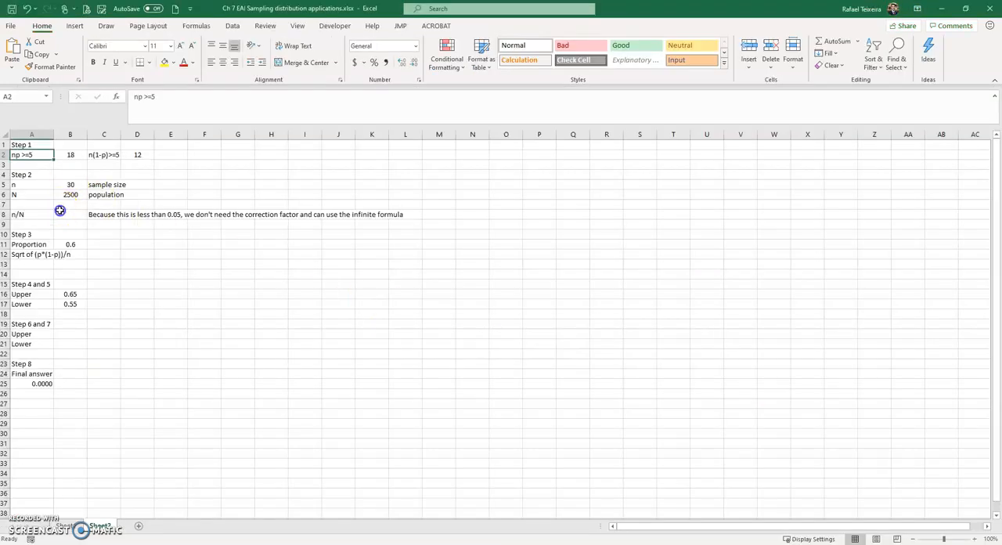
pyautogui.click(60, 211)
pyautogui.write('=30/')
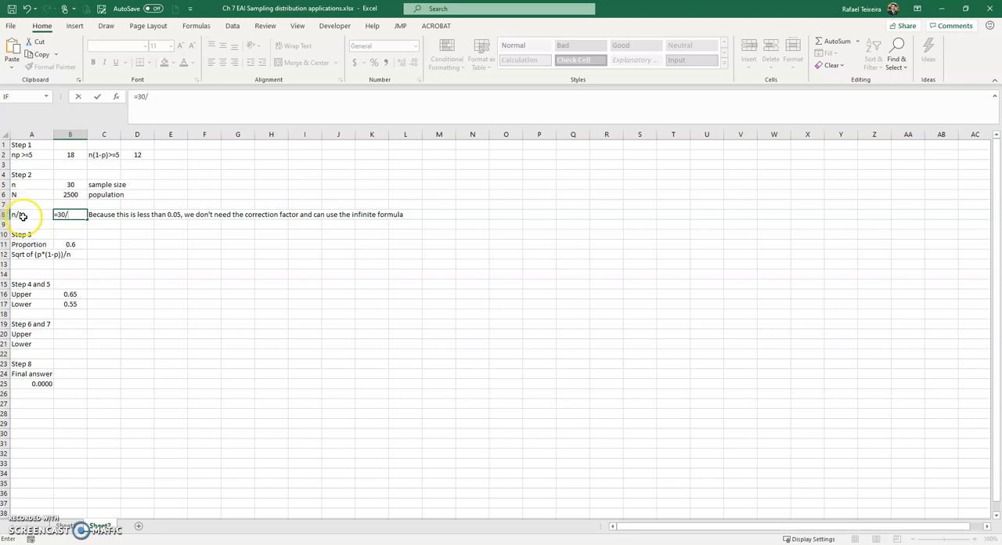
pyautogui.write('2500')
pyautogui.press('Return')
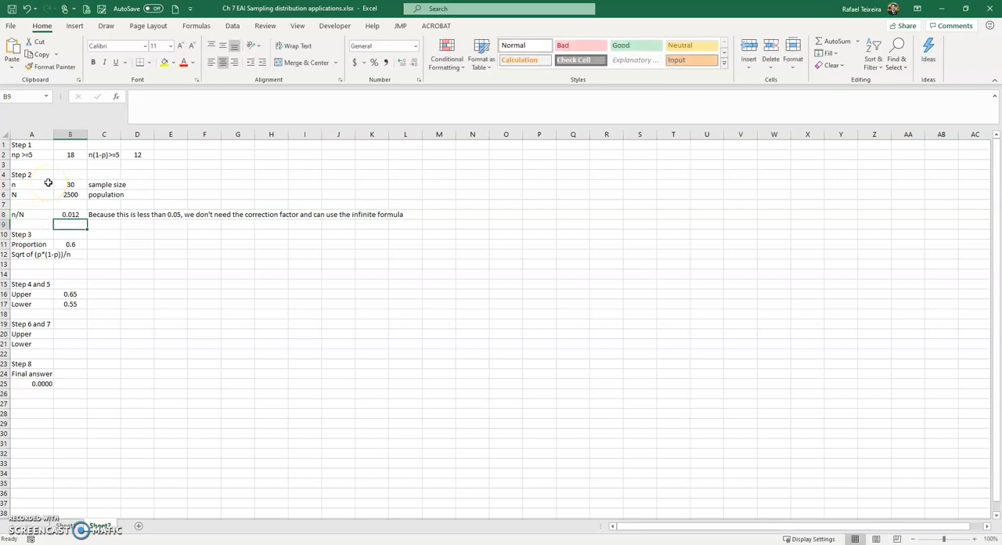
pyautogui.click(68, 214)
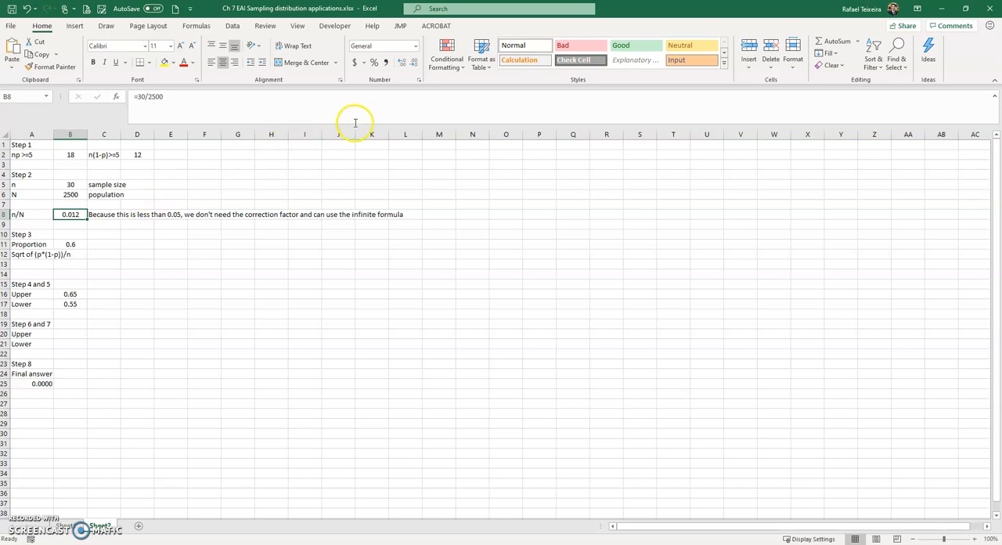
pyautogui.click(413, 63)
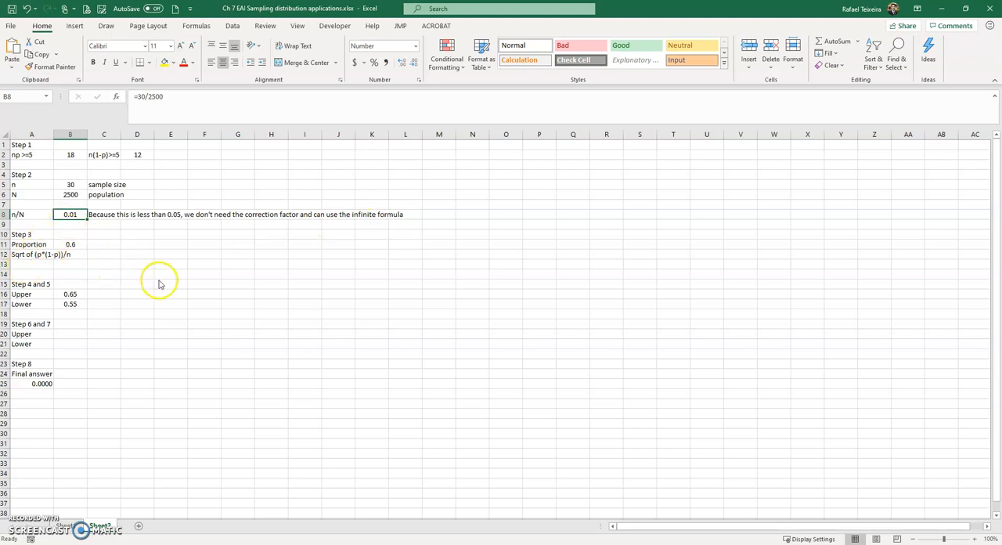
# - Review the PowerPoint slides for Steps 2 and 3, and examine the standard error expression "Sqrt of (p*(1-p))/n" in Excel cell A12
pyautogui.hotkey('alt', 'Tab')
pyautogui.click(77, 392)
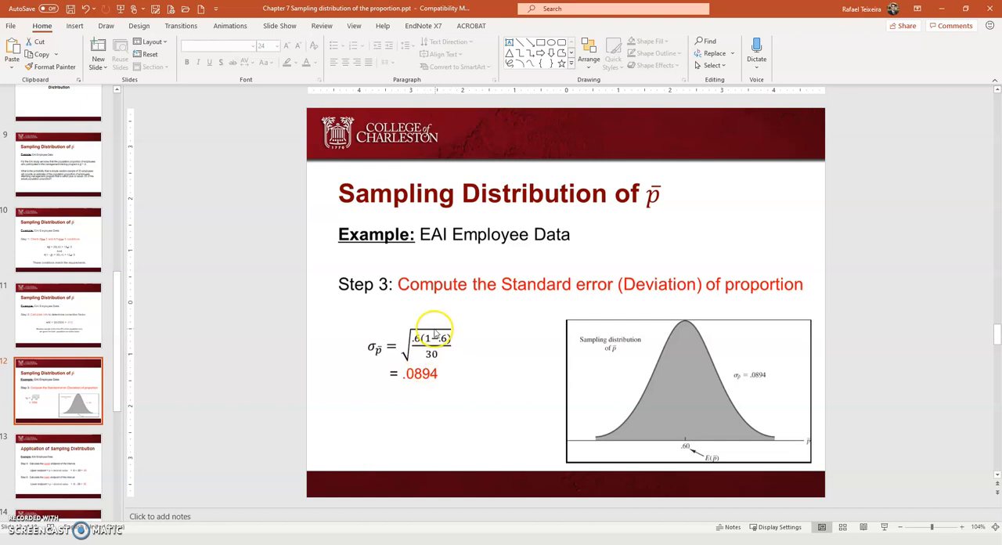
pyautogui.click(58, 317)
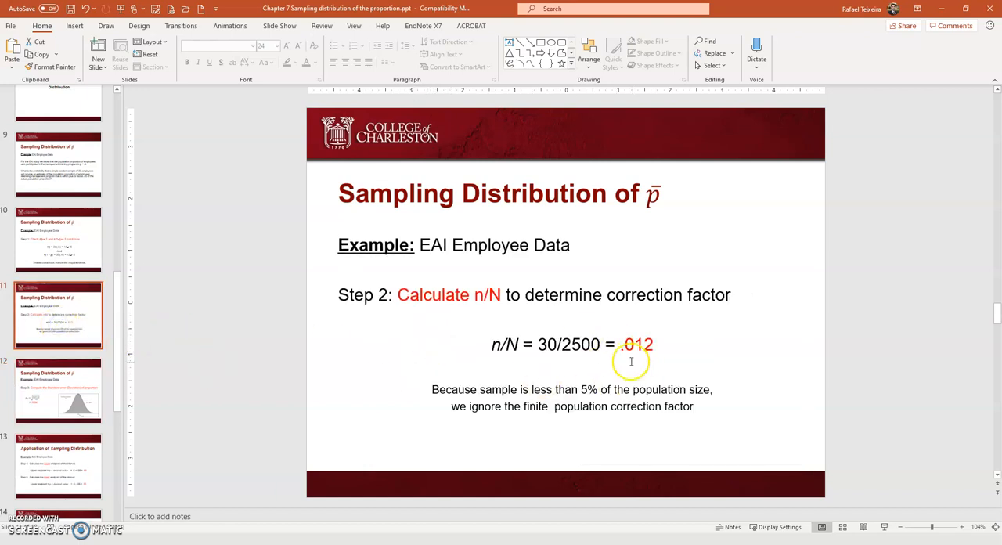
pyautogui.click(60, 396)
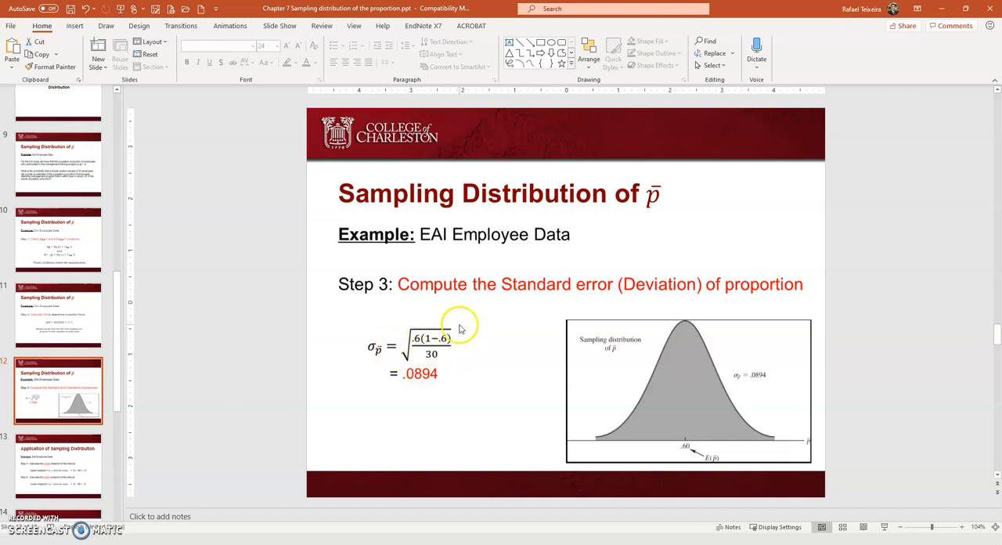
pyautogui.hotkey('alt', 'Tab')
pyautogui.click(24, 235)
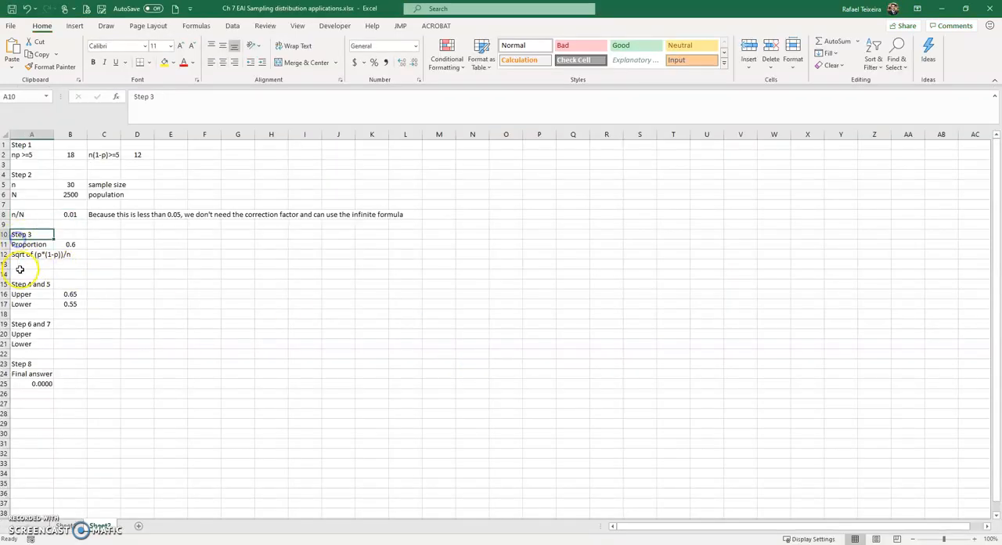
pyautogui.click(17, 253)
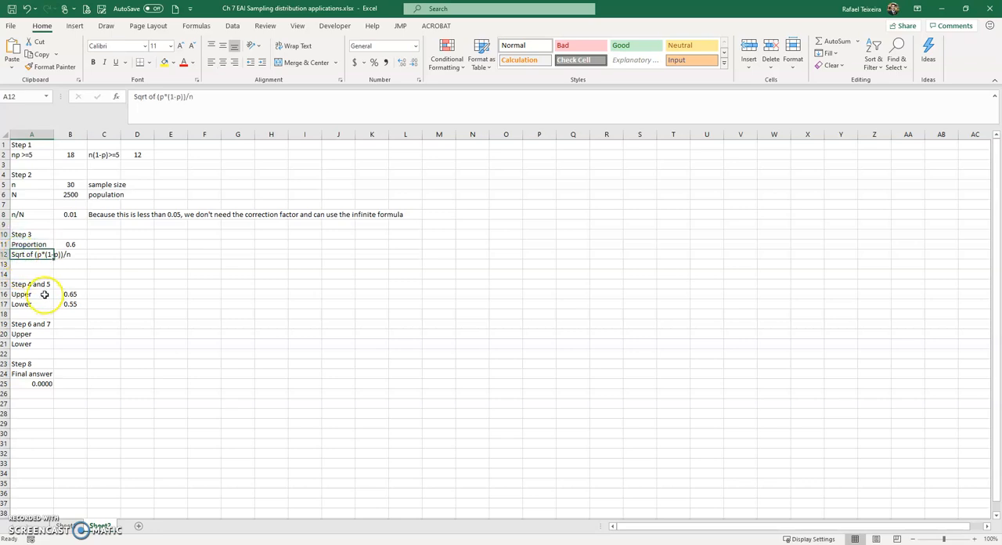
pyautogui.doubleClick(143, 97)
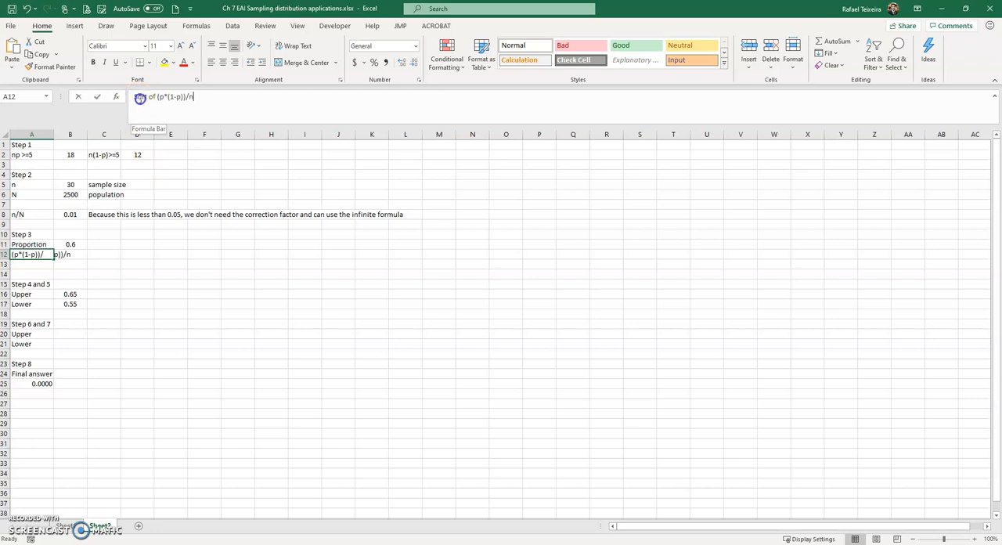
pyautogui.moveTo(158, 98); pyautogui.dragTo(179, 97)
pyautogui.doubleClick(191, 98)
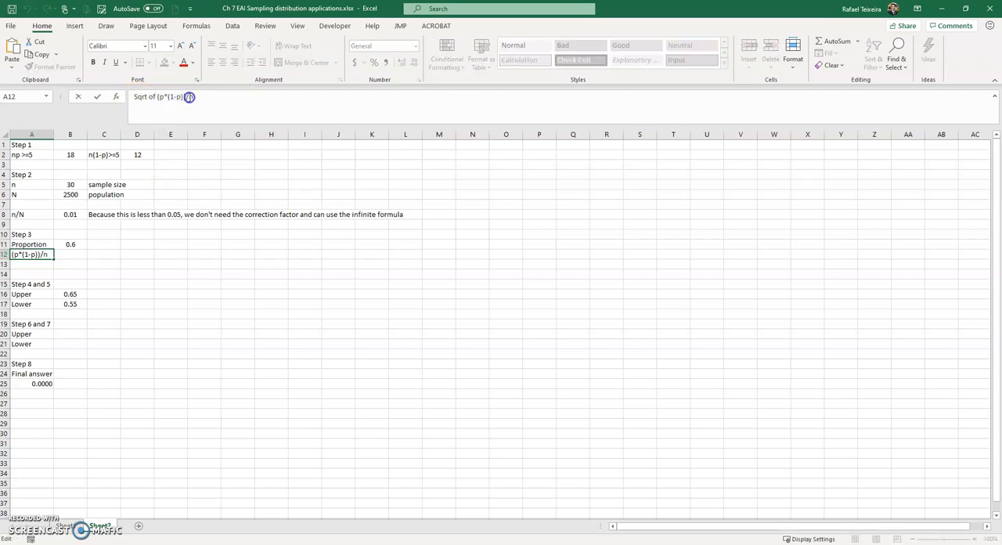
pyautogui.press('Return')
# - Enter =SQRT((0.6*(1-0.6))/30) in cell C12 to calculate the standard error of the proportion
pyautogui.click(99, 253)
pyautogui.write('=')
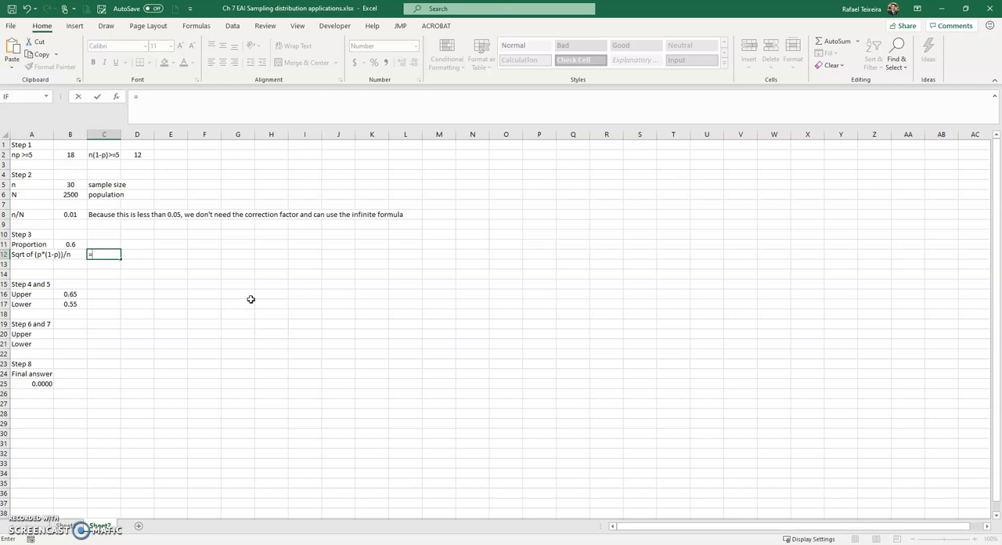
pyautogui.write('SQRT')
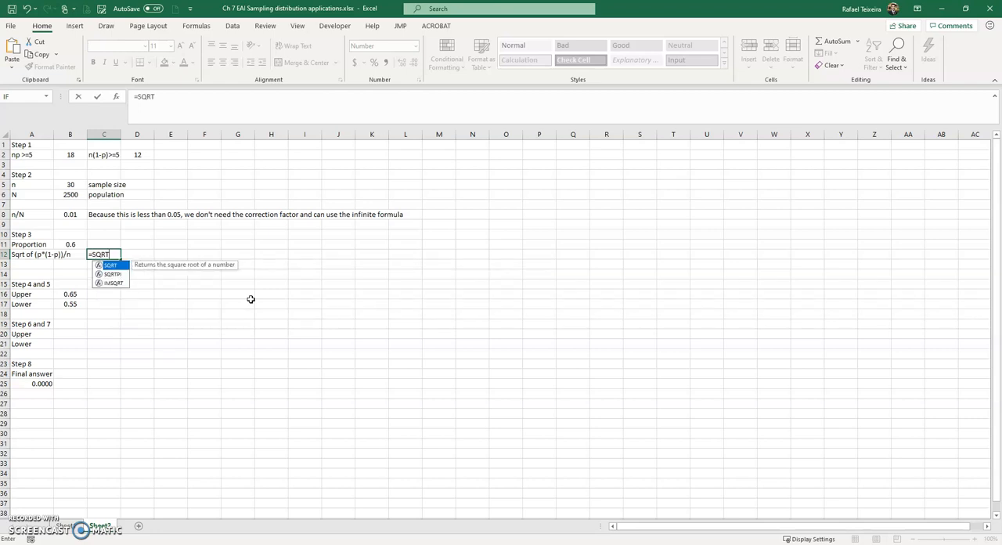
pyautogui.write('((')
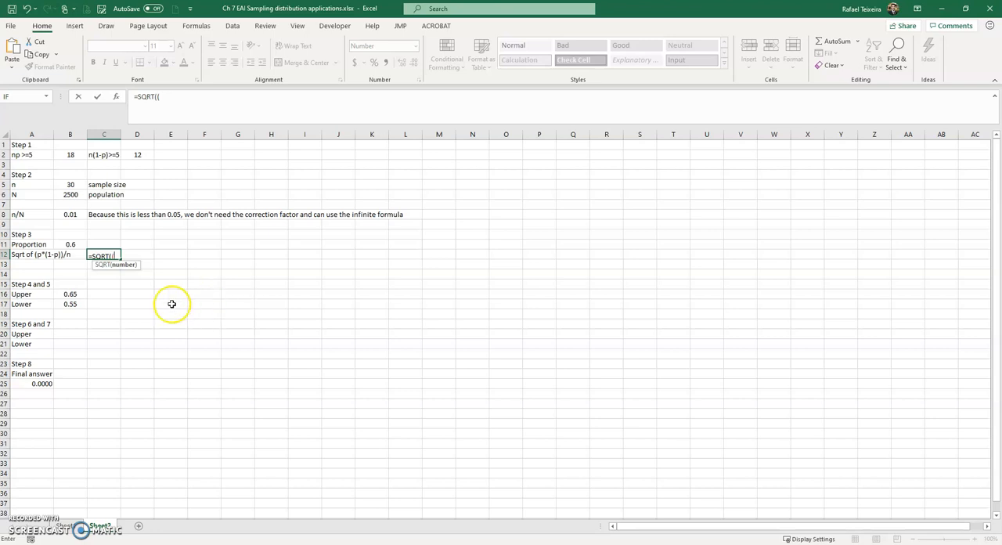
pyautogui.write('0.0894')
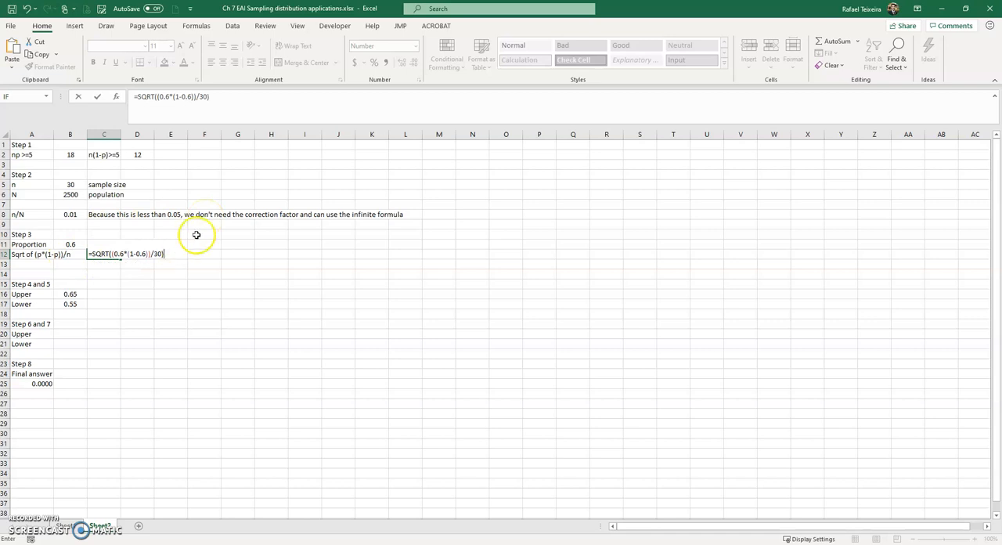
pyautogui.press('Return')
pyautogui.press('Up')
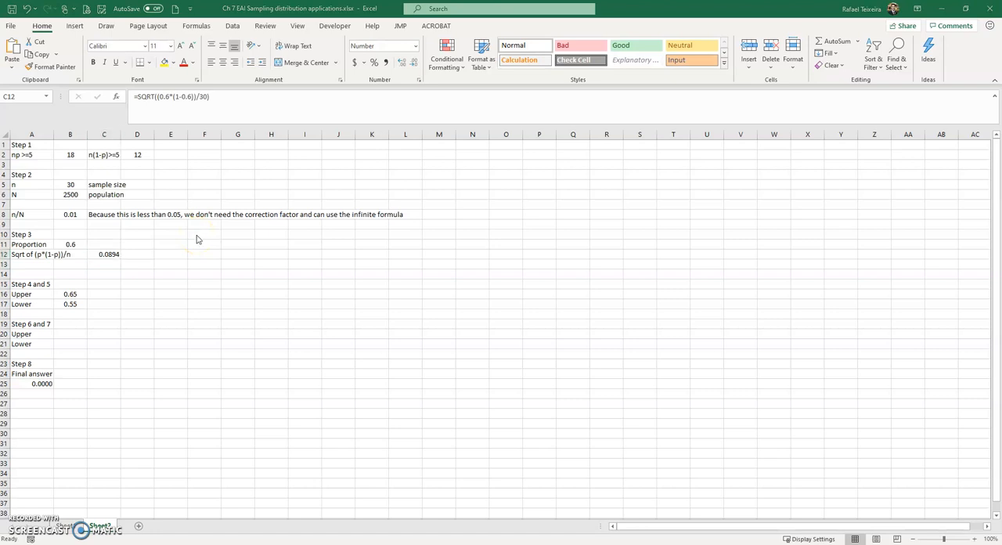
# - Compare the standard error with the PowerPoint Step 3 slide, and open slide 13 on the upper and lower endpoints
pyautogui.hotkey('alt', 'Tab')
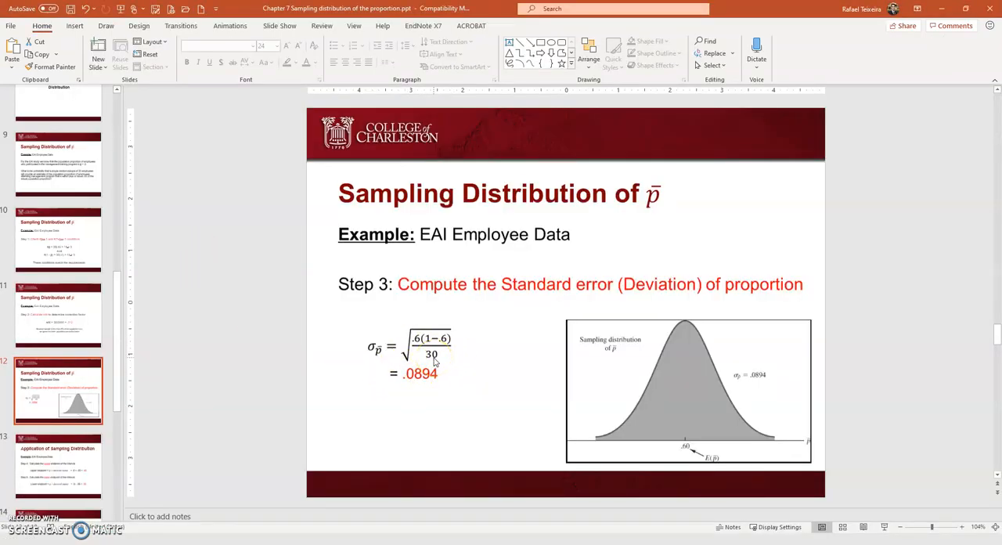
pyautogui.hotkey('alt', 'Tab')
pyautogui.hotkey('alt', 'Tab')
pyautogui.scroll(-3, 63, 435)
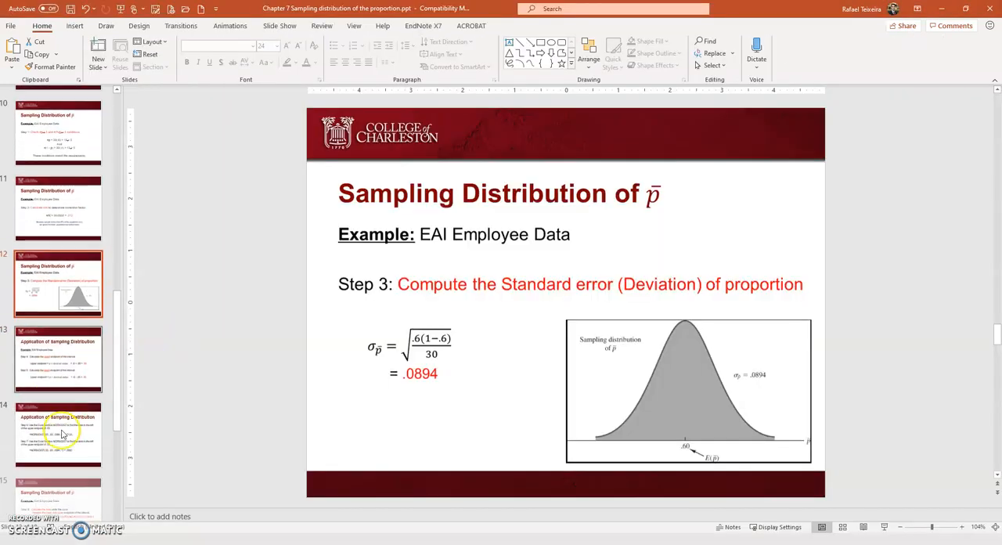
pyautogui.click(51, 366)
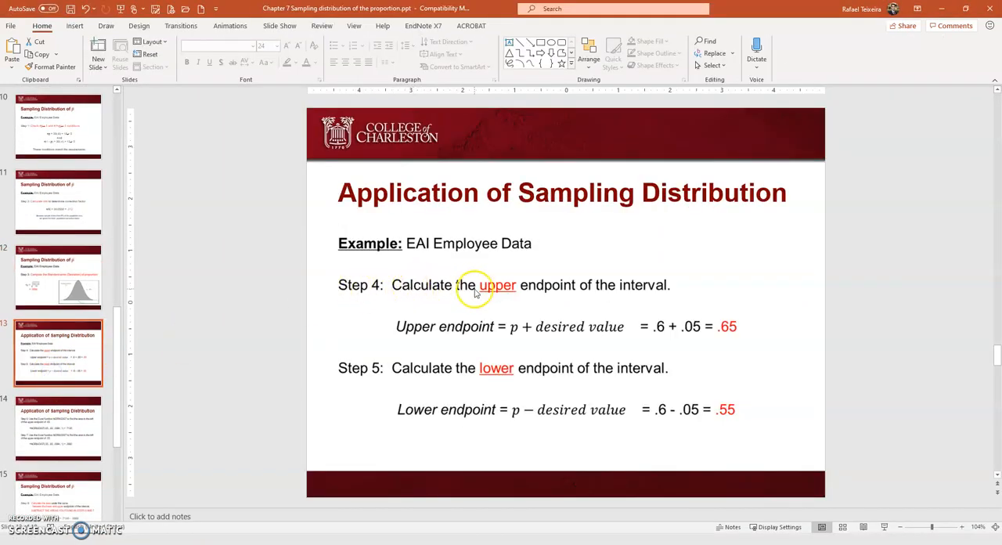